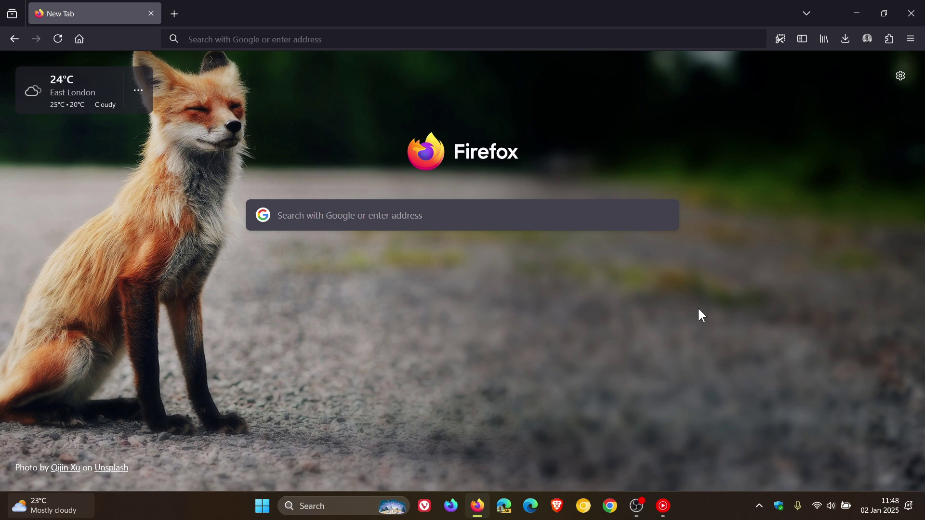
Step: From the extensions management page, search addons.mozilla.org for 'orbit'
click(889, 41)
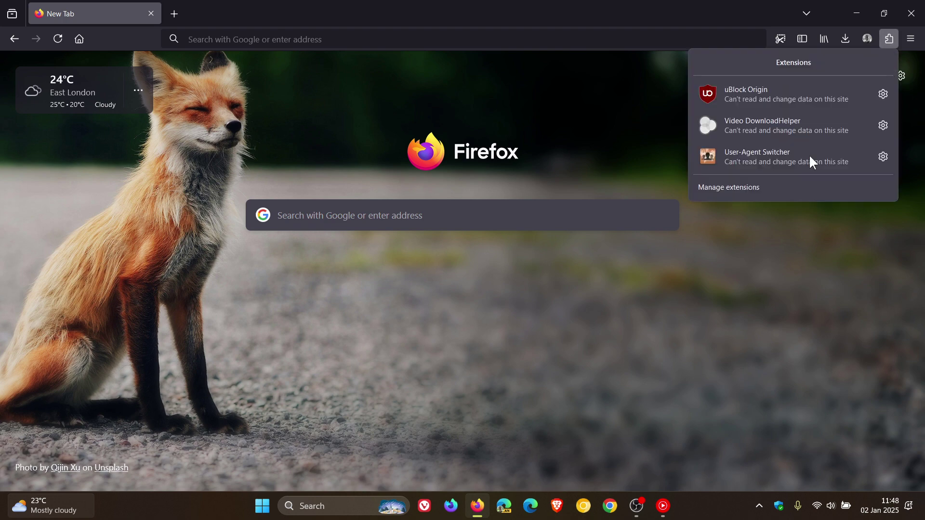
click(777, 186)
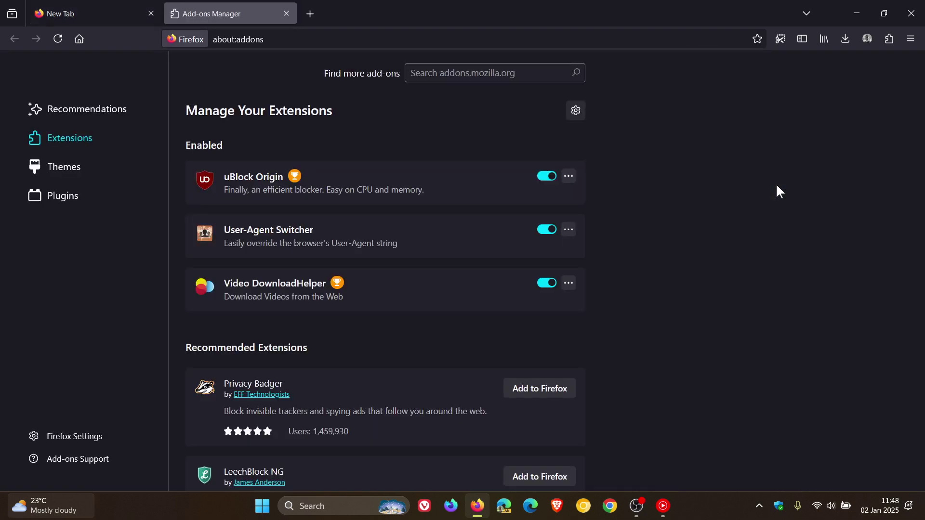
click(501, 73)
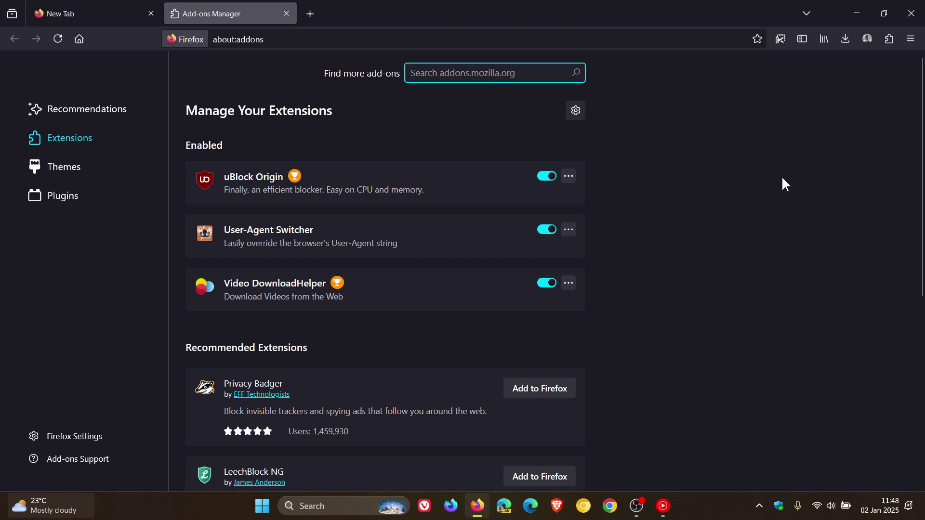
text(o)
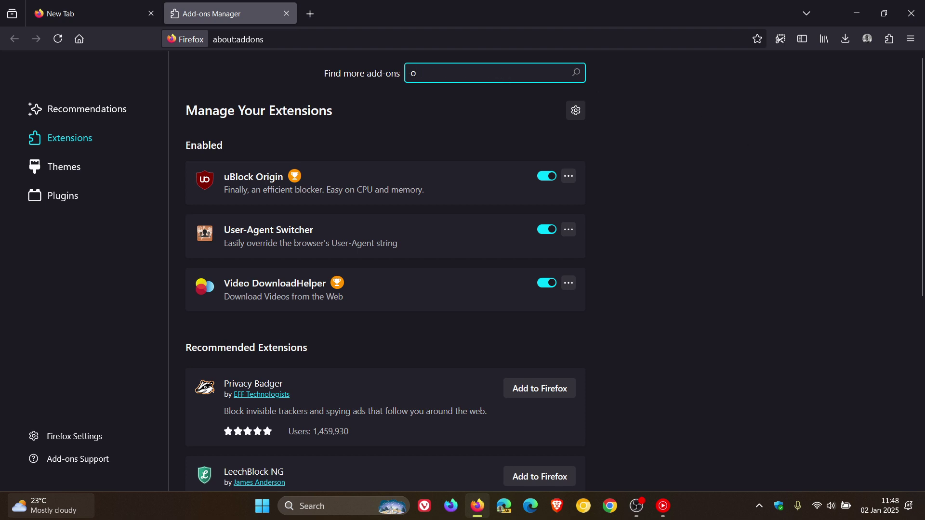
text(rbit)
key(Return)
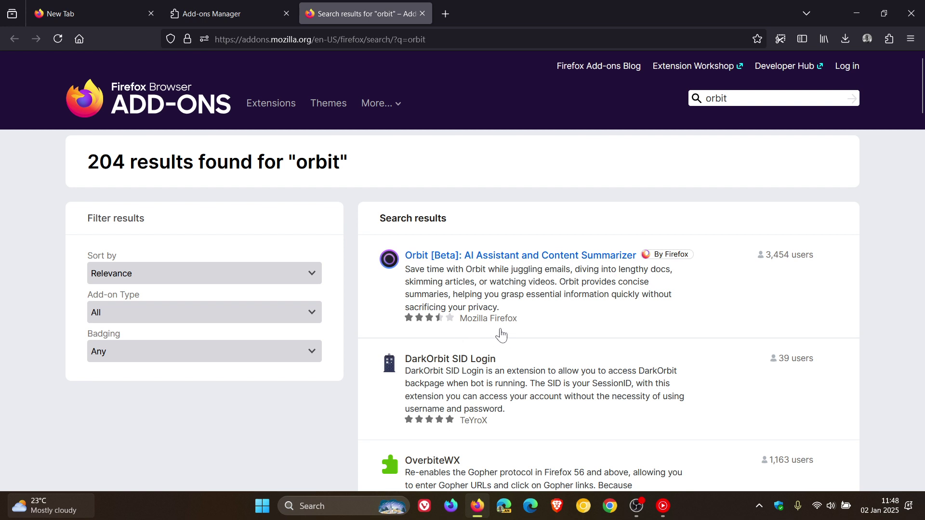
Step: Install the Orbit [Beta] AI Assistant add-on, approving its permissions and dismissing the added notice
click(526, 256)
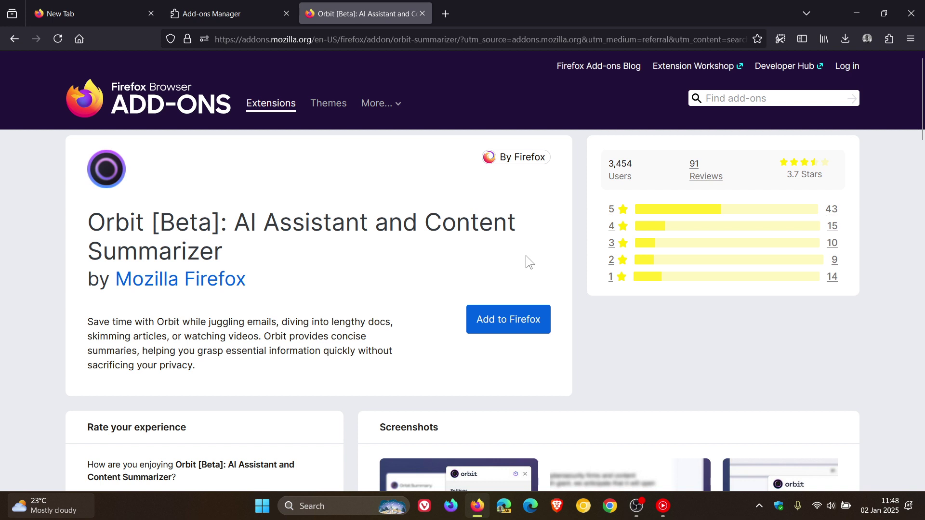
click(511, 319)
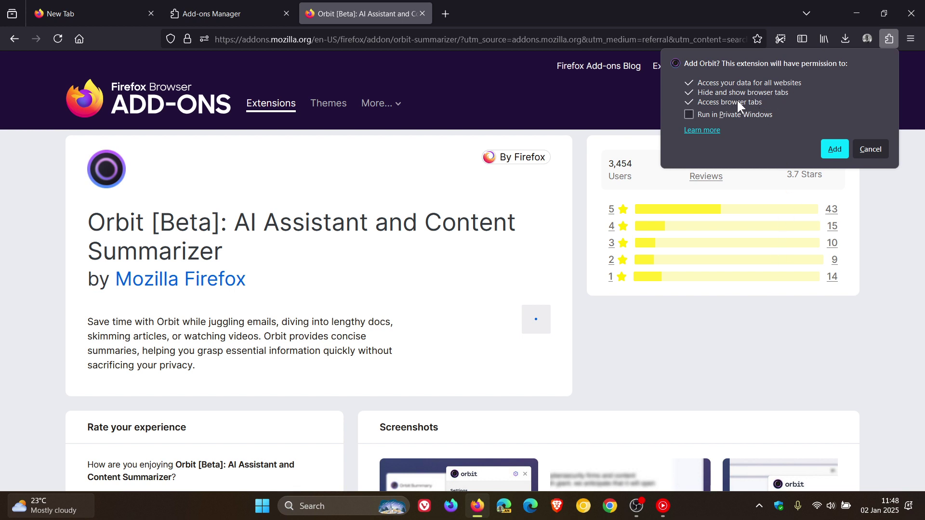
click(834, 148)
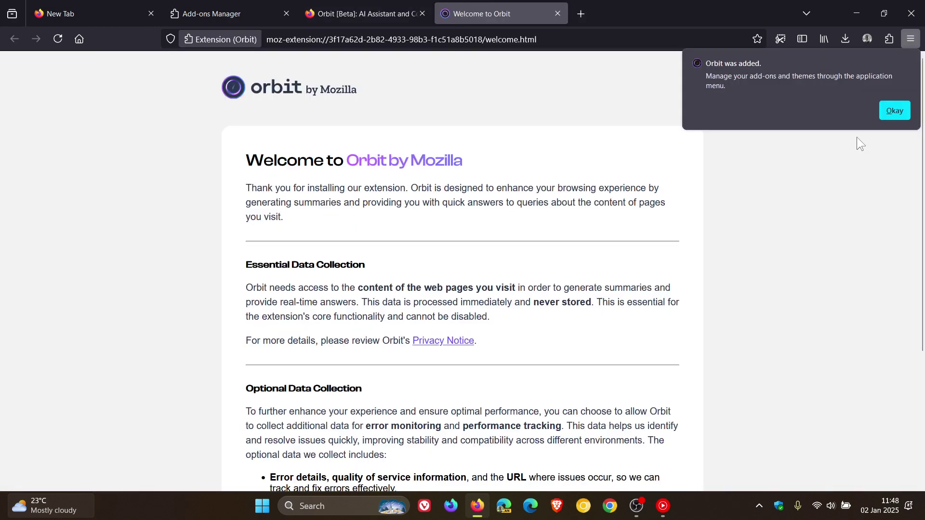
click(885, 114)
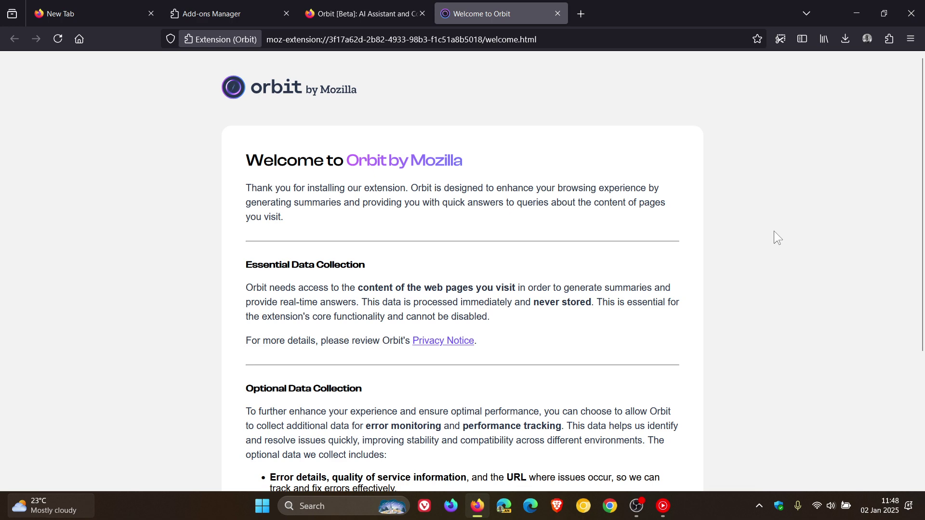
scroll(774, 231, down, 4)
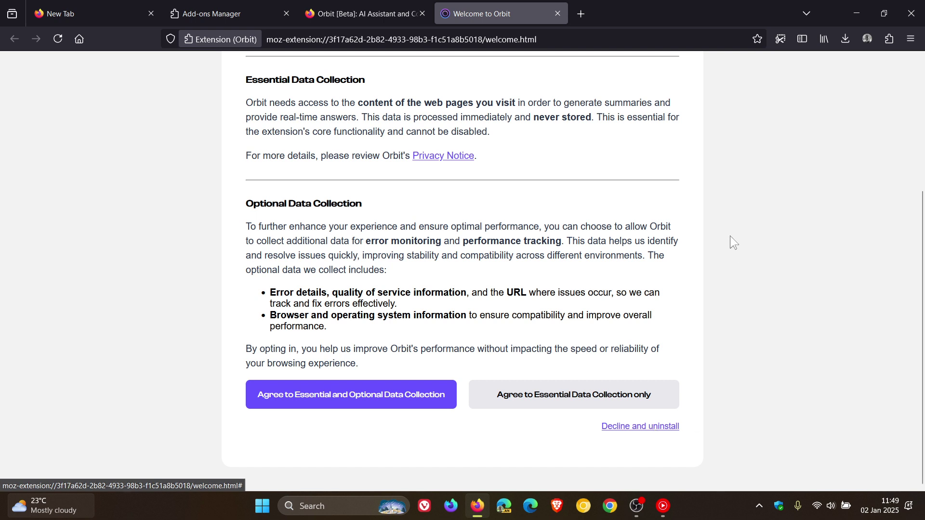
Step: Accept essential data collection only, confirm Orbit is enabled, and close the onboarding and Add-ons Manager tabs
click(550, 400)
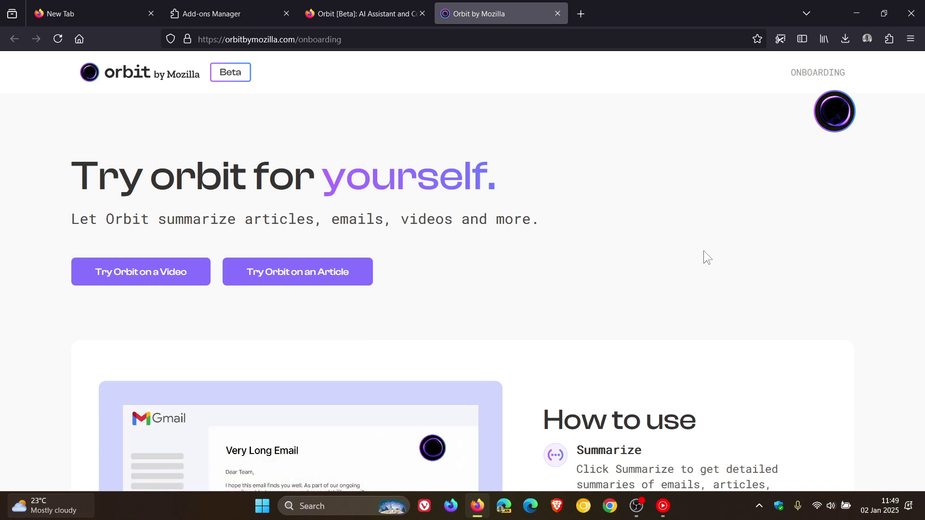
click(558, 13)
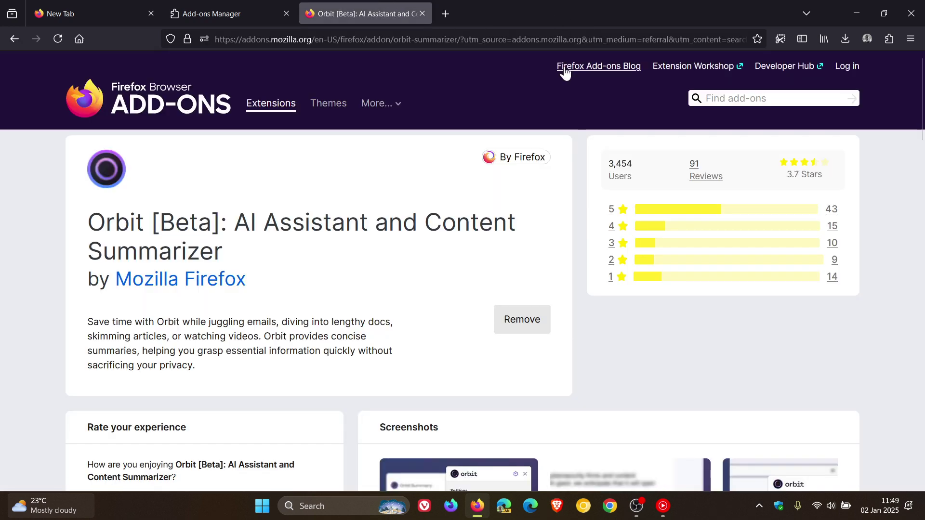
click(114, 10)
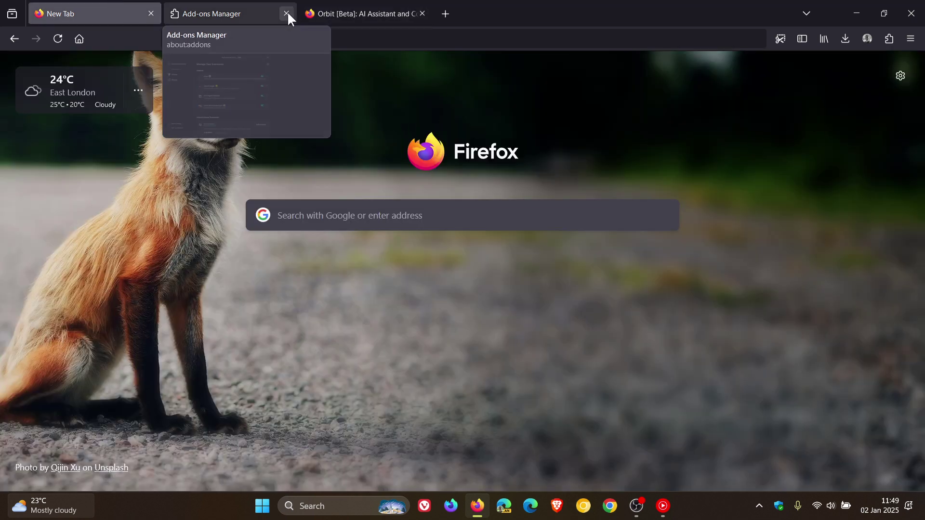
click(253, 13)
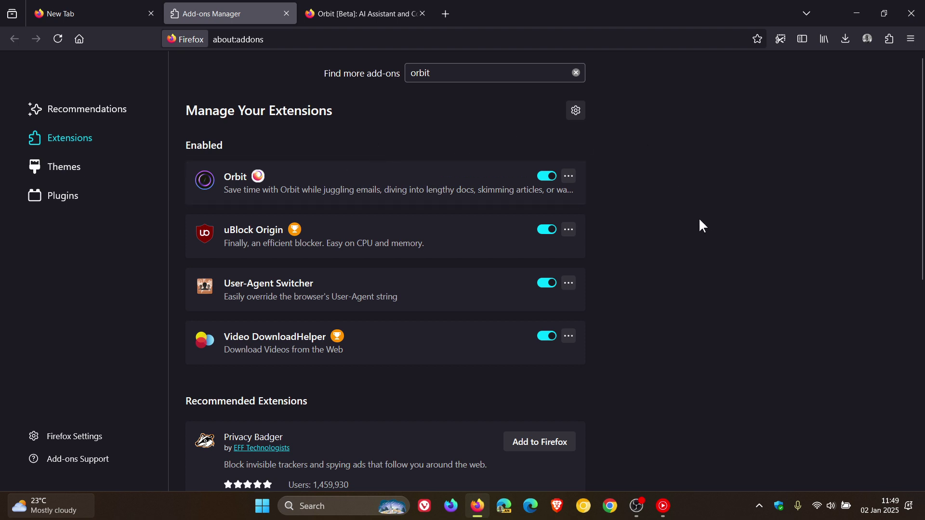
click(287, 14)
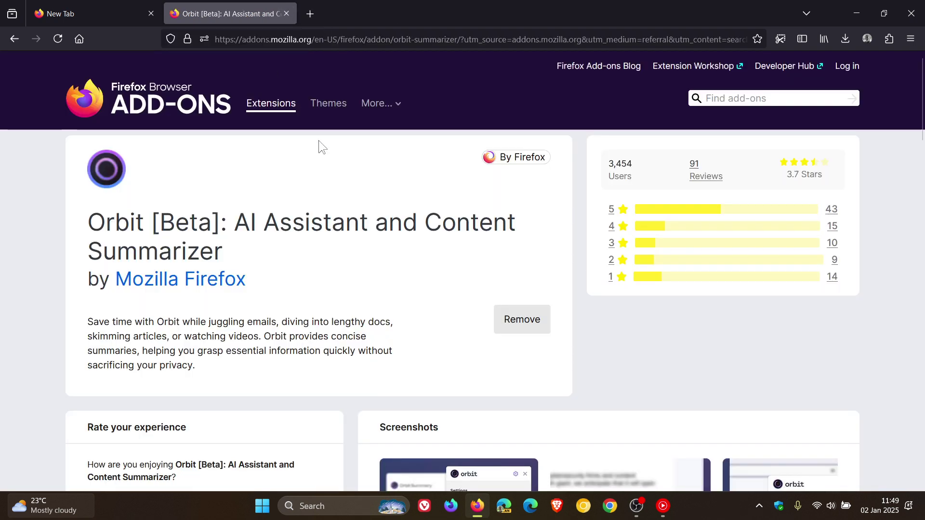
Step: Open the BrenTech YouTube bookmark and have Orbit summarize the channel page
click(120, 17)
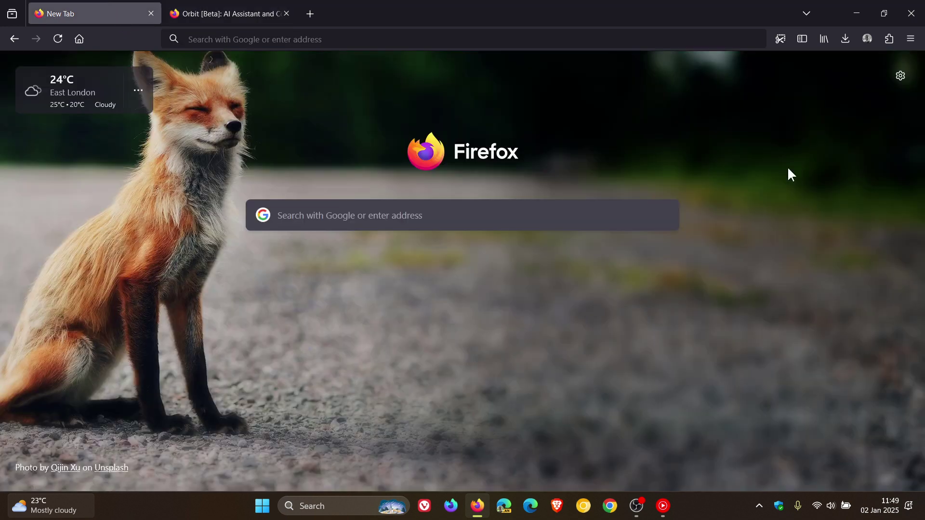
click(826, 37)
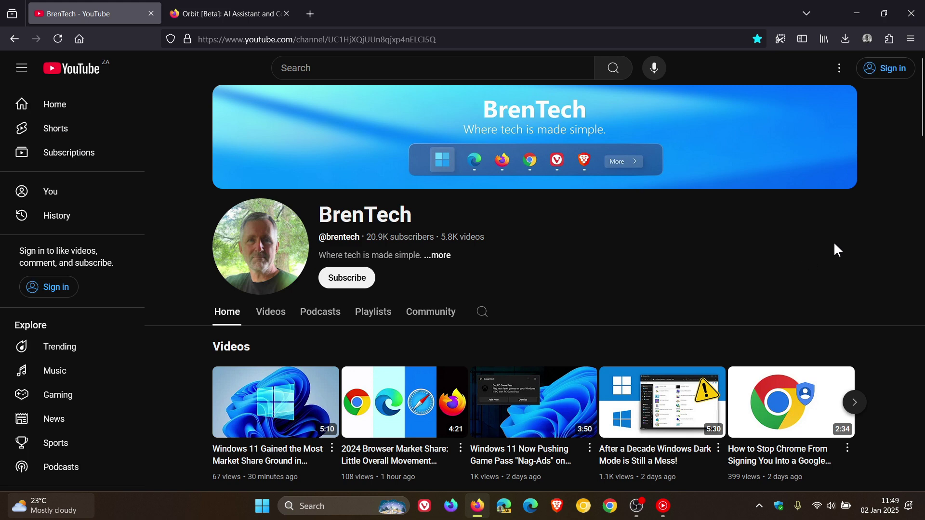
click(886, 40)
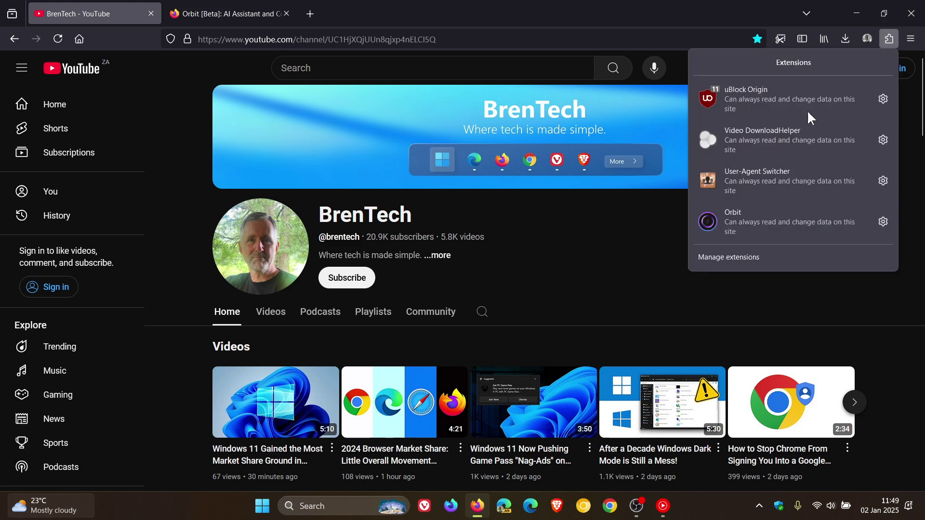
click(753, 214)
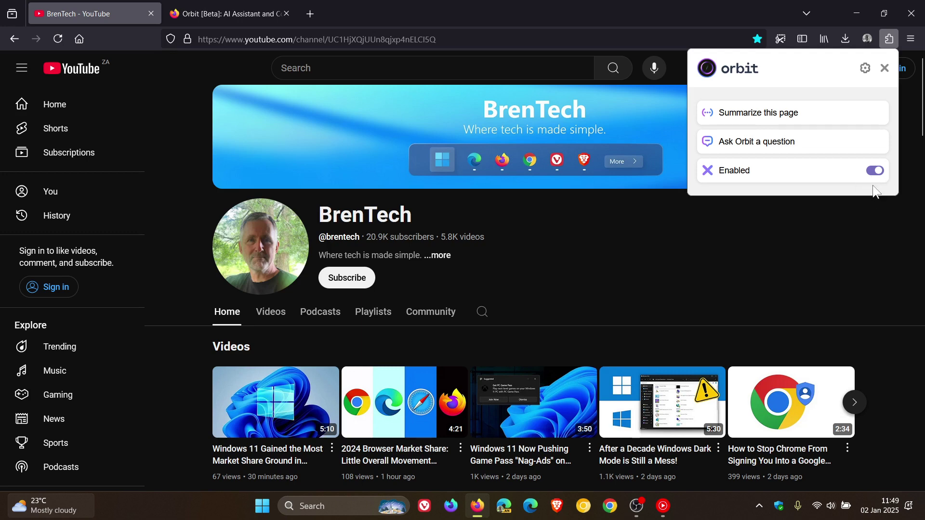
click(770, 112)
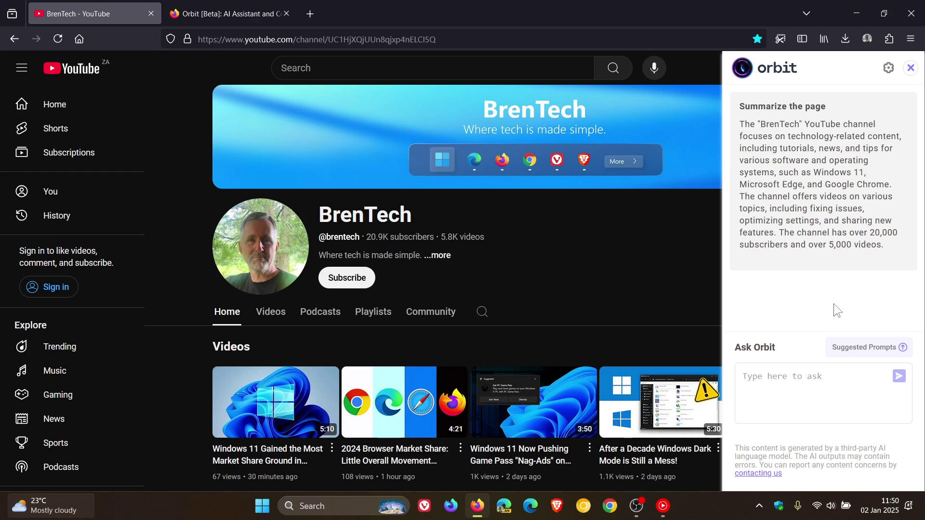
Step: Close Orbit's summary panel and open the Wikipedia bookmark in a new tab
click(910, 70)
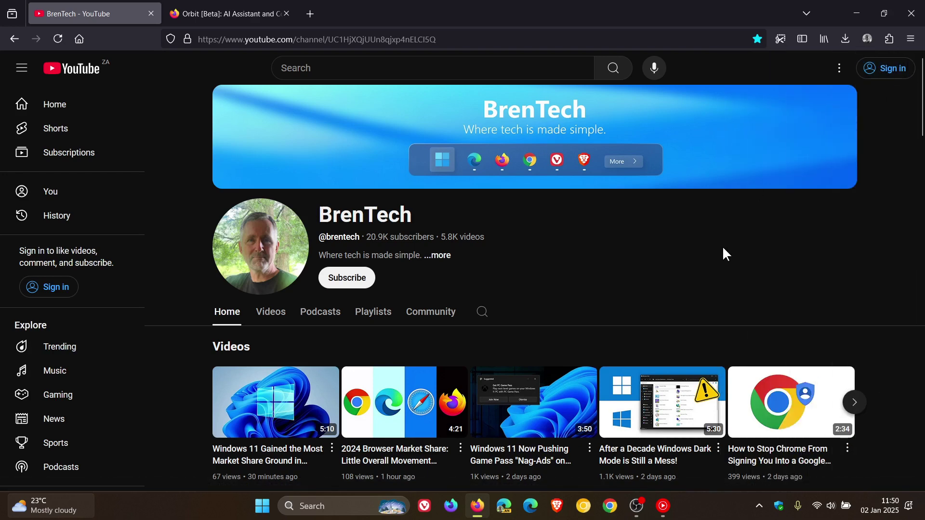
click(310, 13)
click(823, 39)
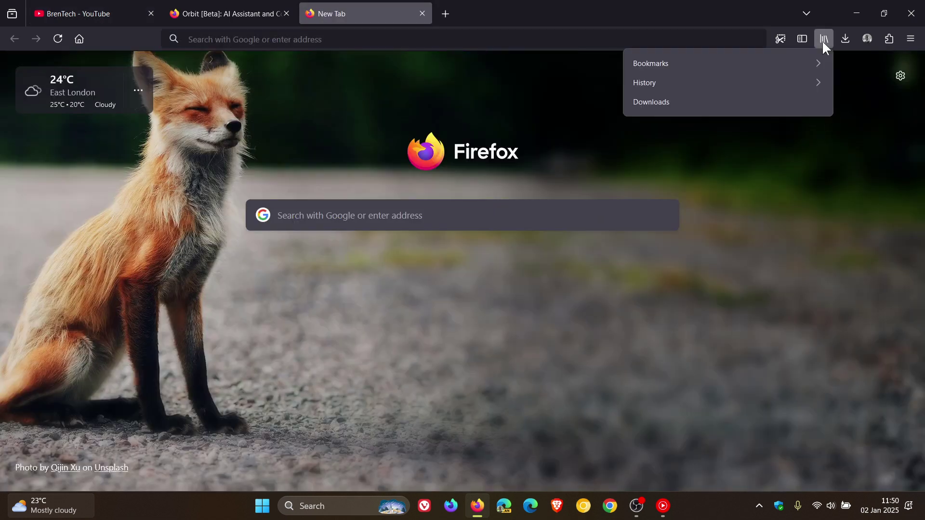
click(745, 64)
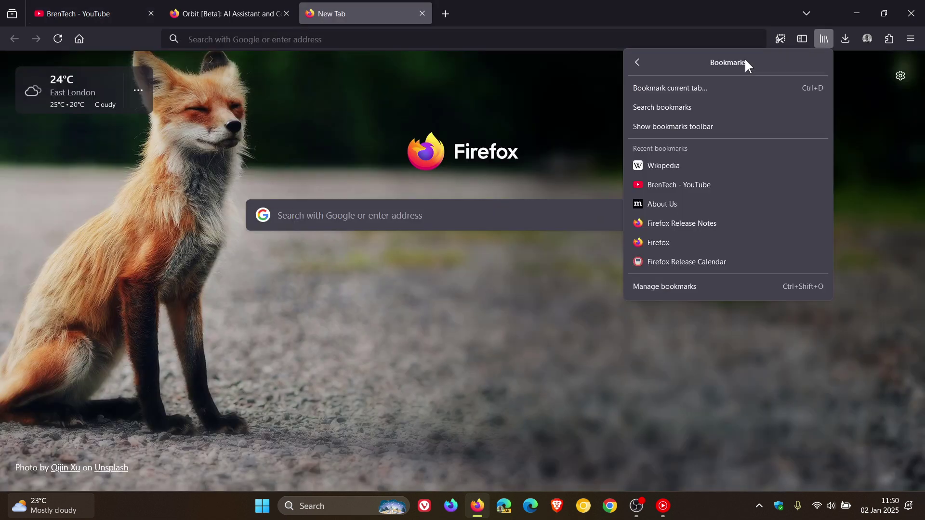
click(708, 165)
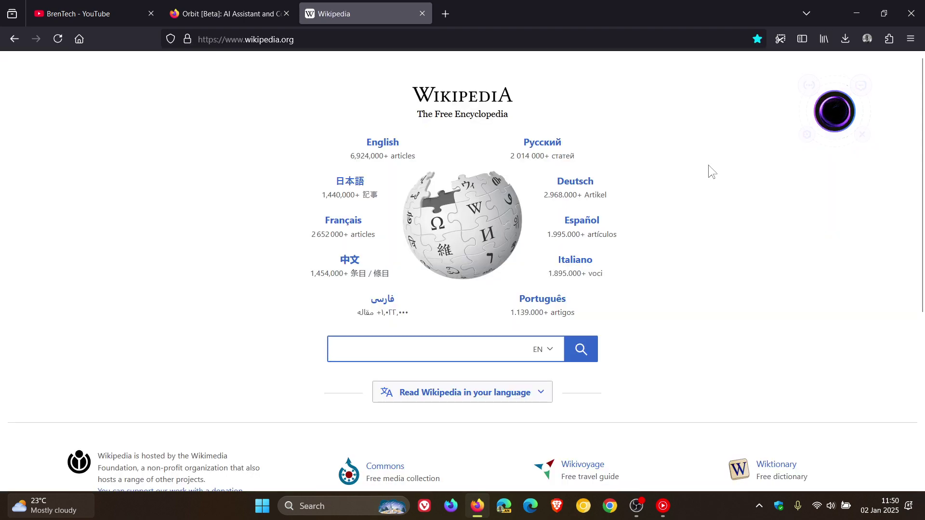
Step: Drag the Orbit orb slightly down-left, then open and close Orbit's settings panel
mouse_move(834, 124)
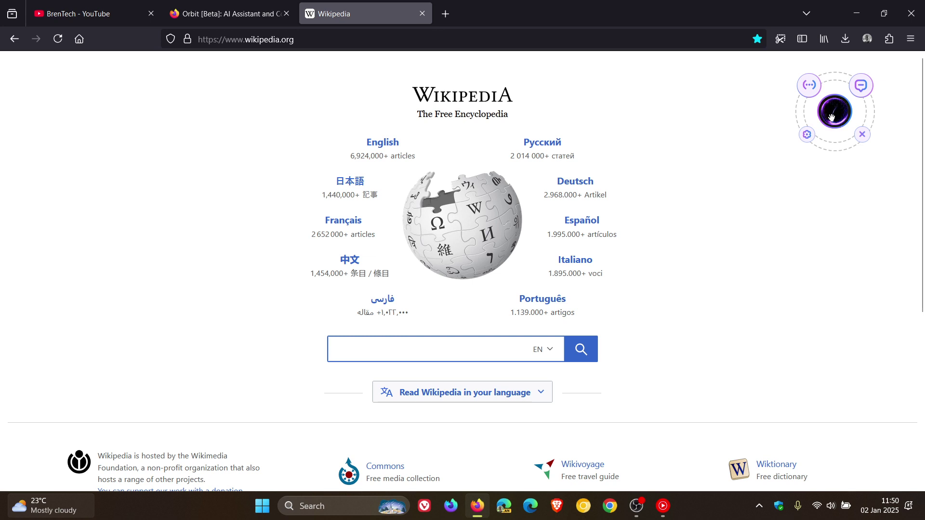
drag(834, 123, 814, 118)
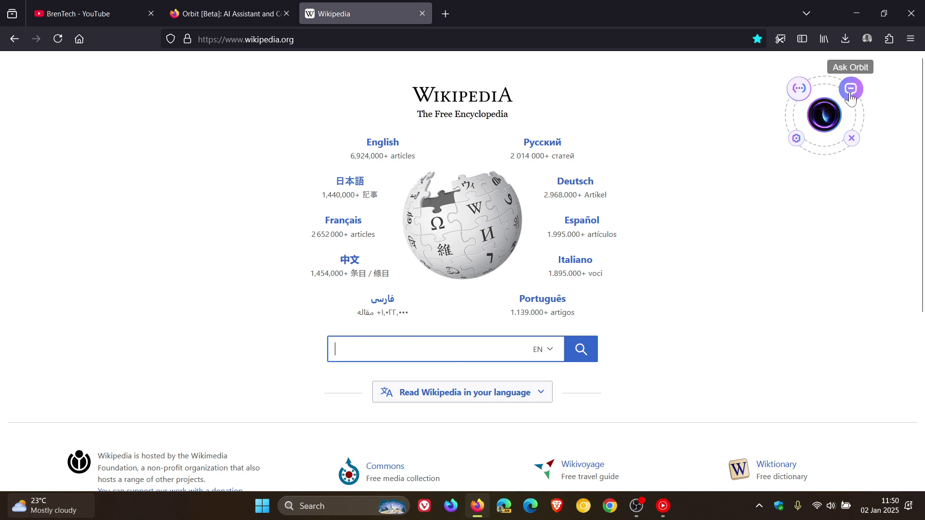
click(795, 138)
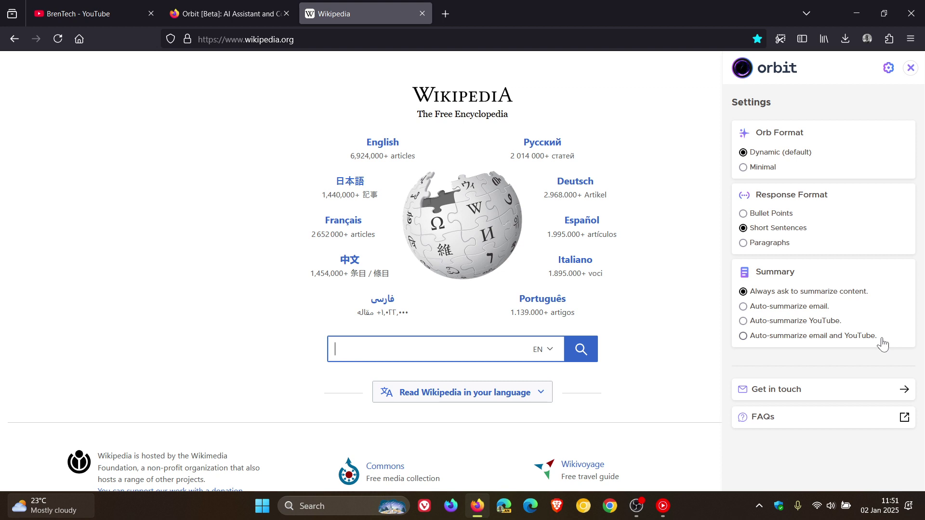
click(910, 67)
mouse_move(825, 115)
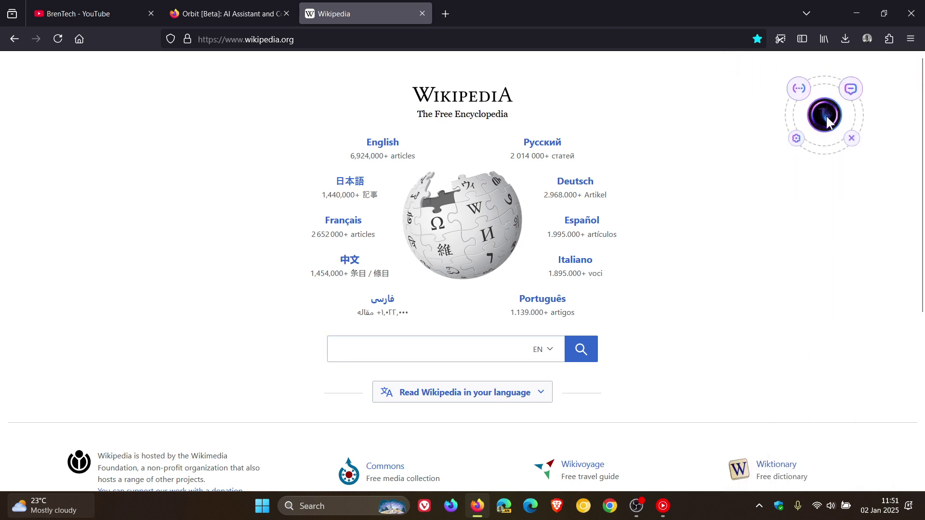
Step: Send 'hi' to Orbit's chat on Wikipedia and close the panel after it replies
click(848, 89)
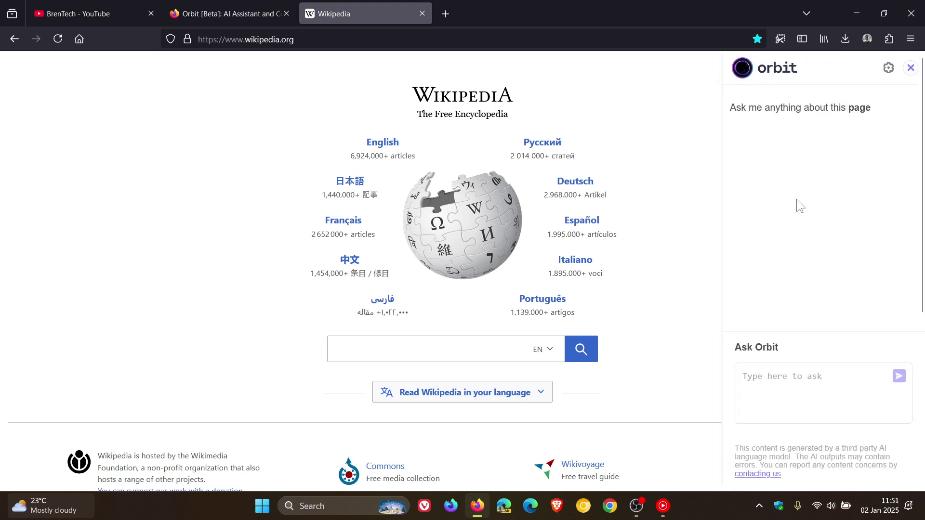
click(783, 388)
text(hi)
key(Return)
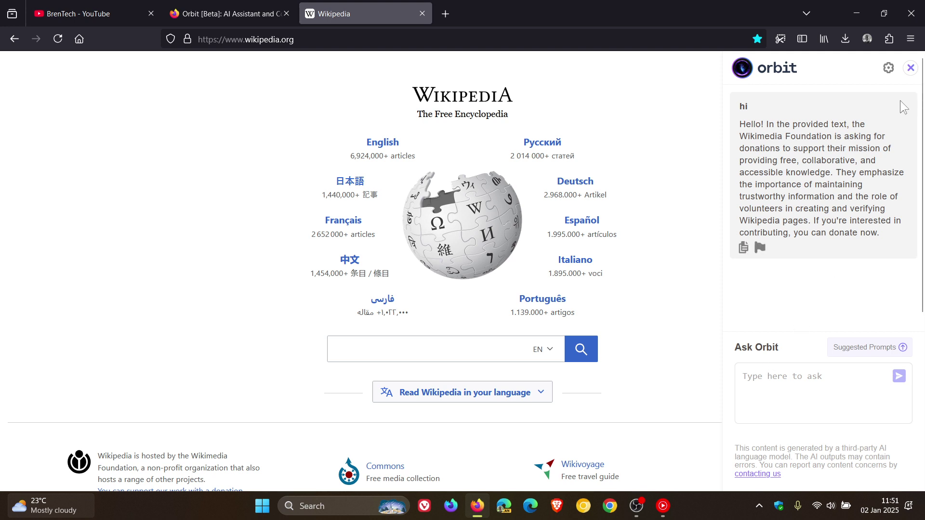
click(911, 69)
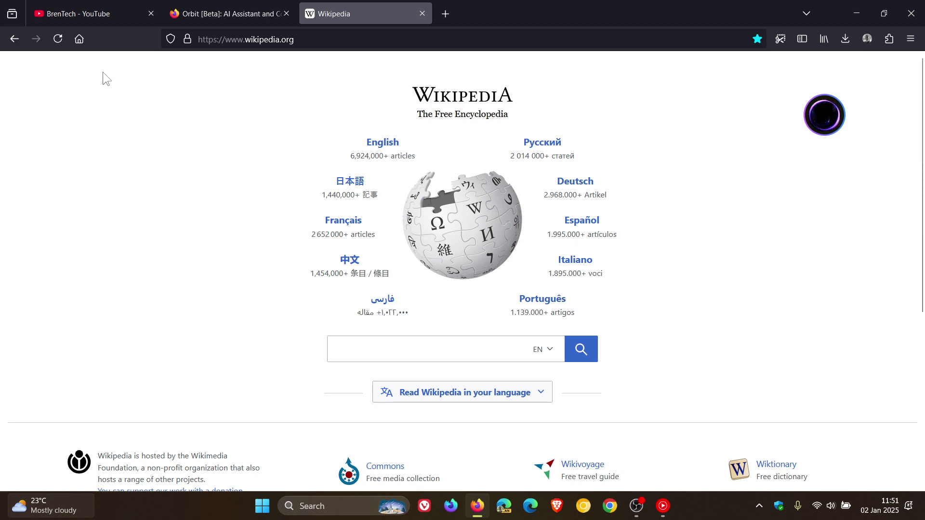
Step: Open Firefox Labs settings from the home page, keeping Google Gemini as the AI chatbot
click(100, 13)
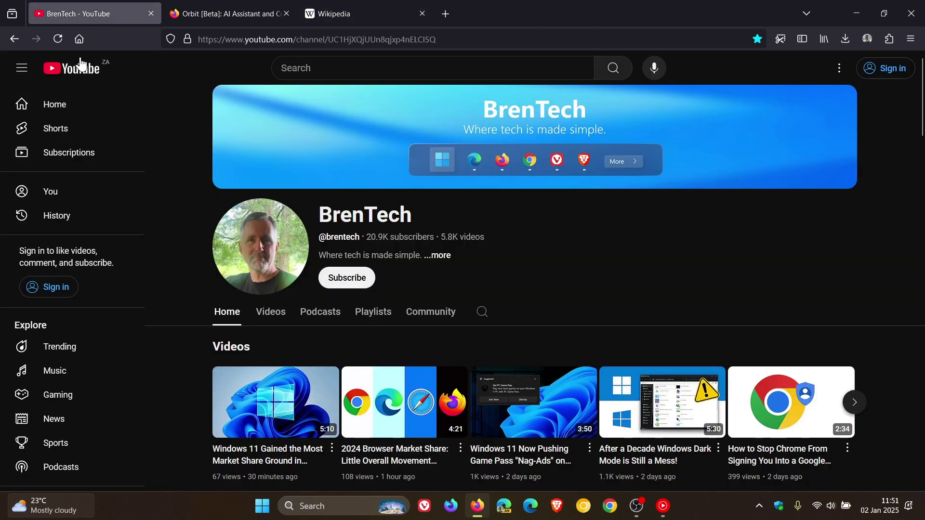
click(79, 39)
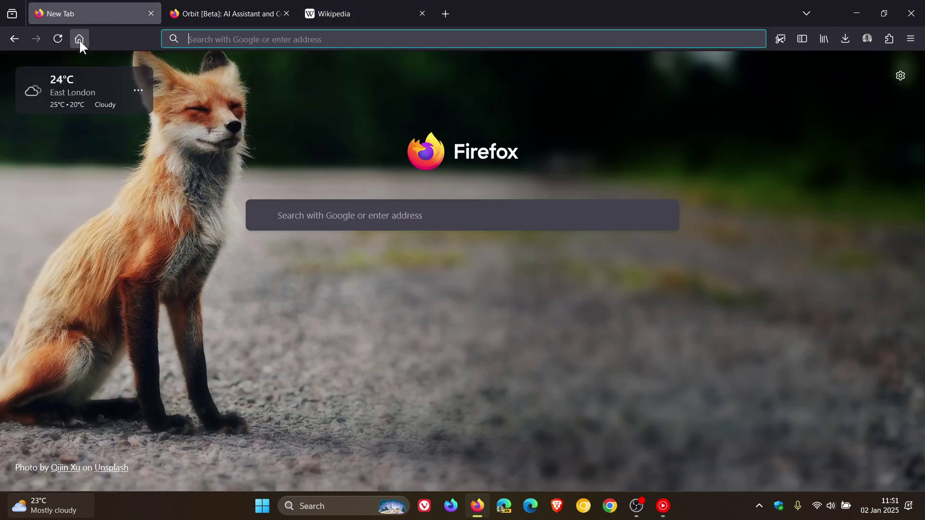
click(899, 77)
click(767, 387)
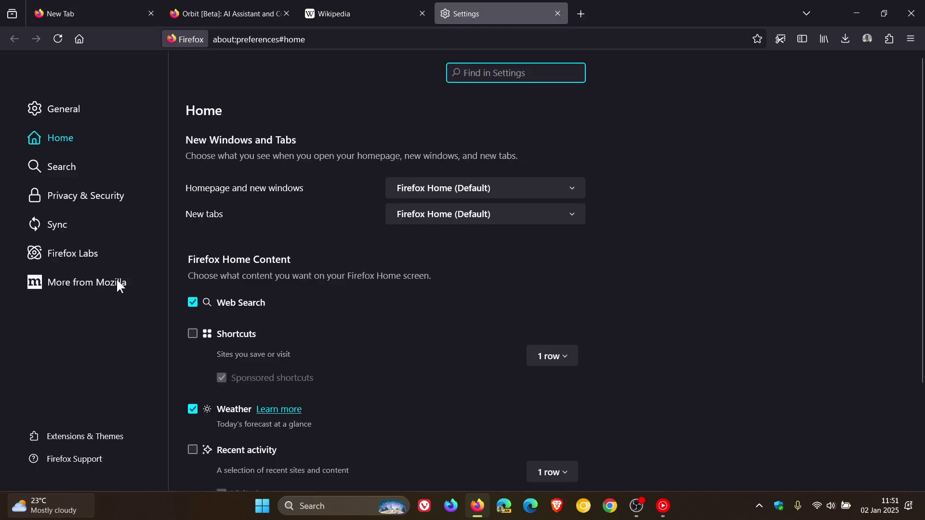
click(65, 253)
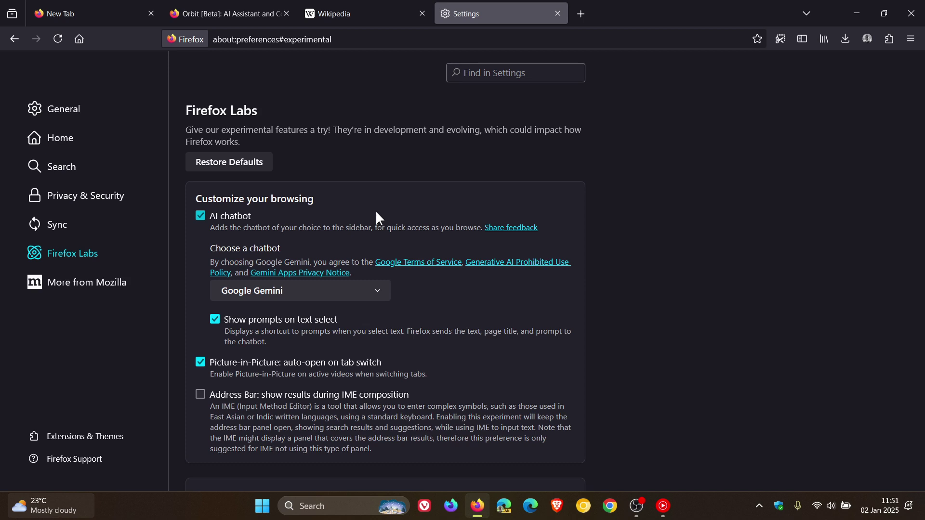
click(360, 289)
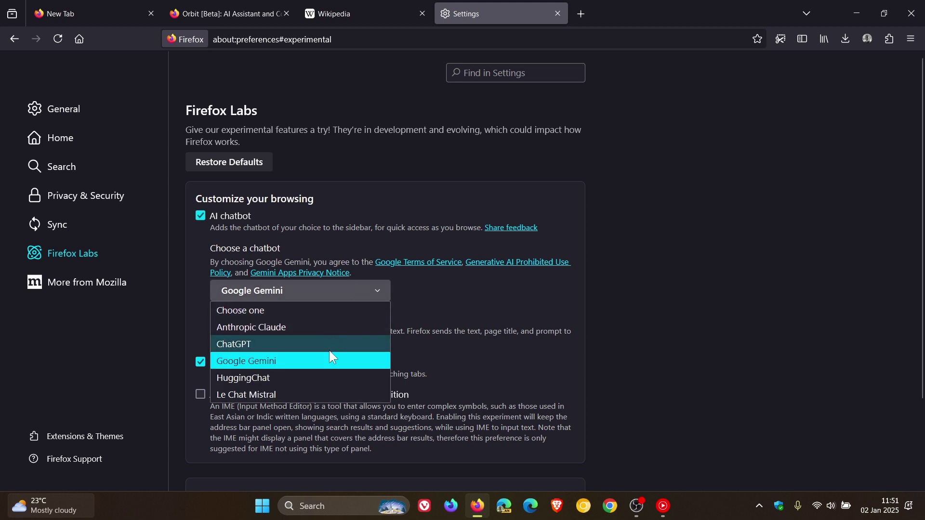
click(640, 298)
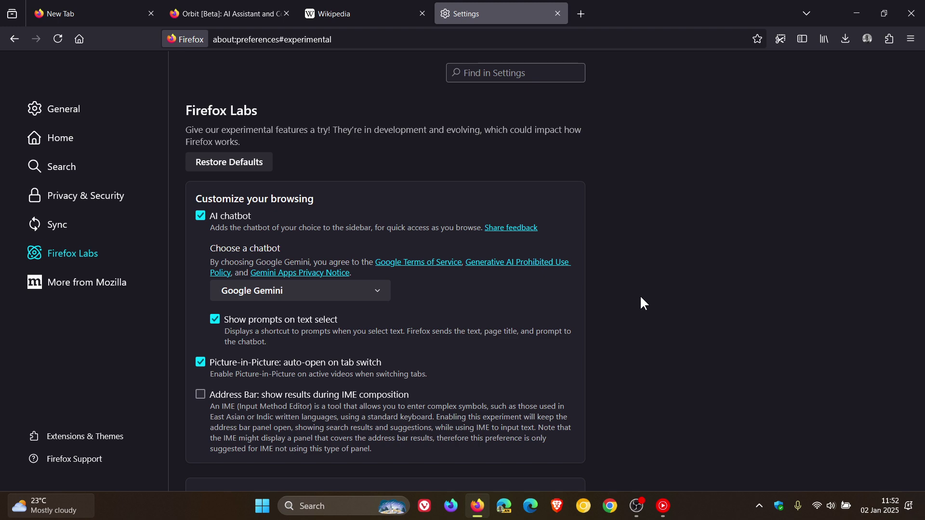
Step: Close the new tab customisation panel and snooze Orbit's orb on the Wikipedia tab
click(124, 15)
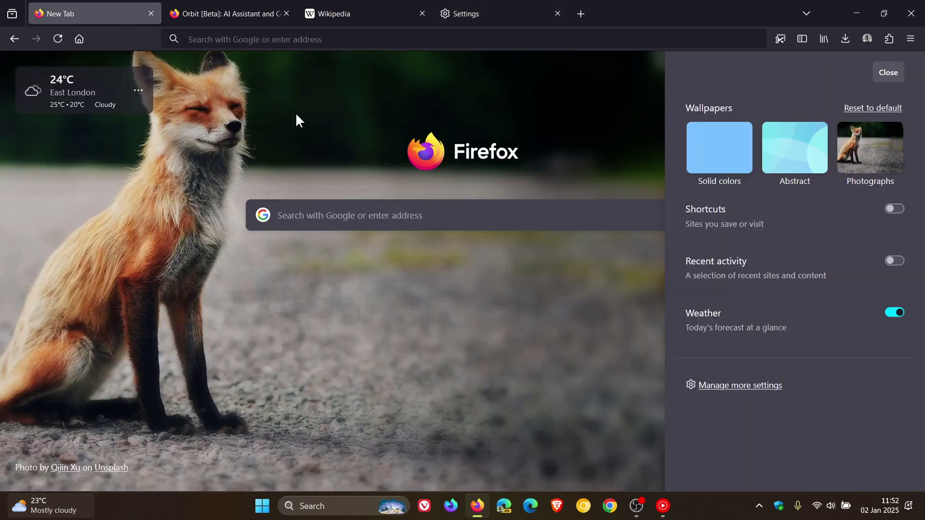
click(887, 73)
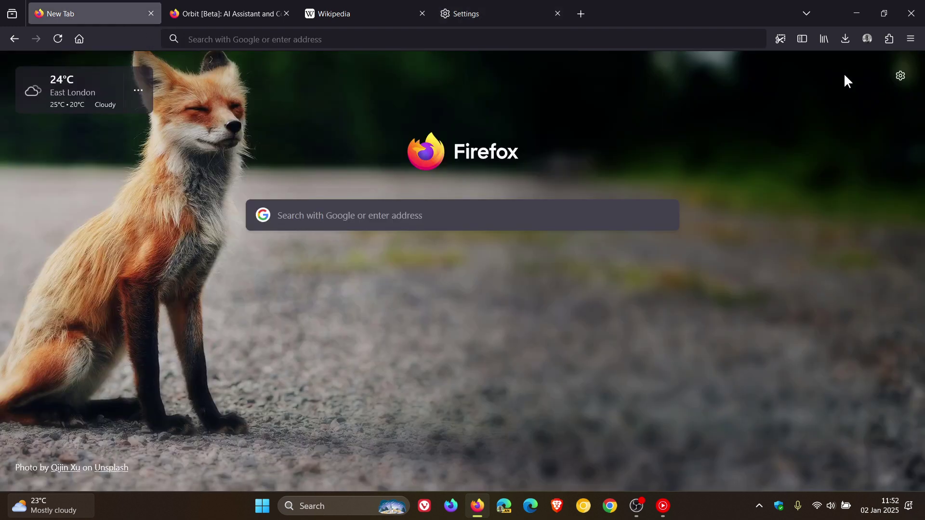
click(368, 10)
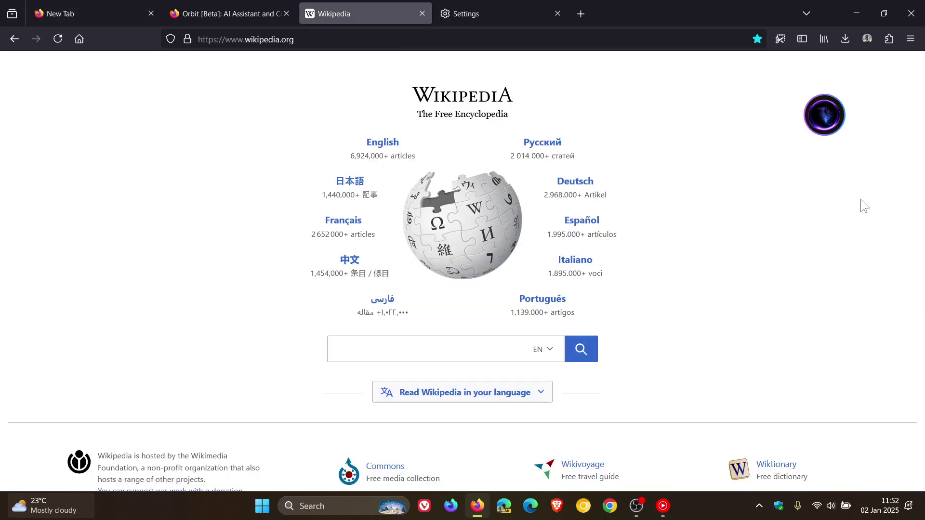
mouse_move(815, 106)
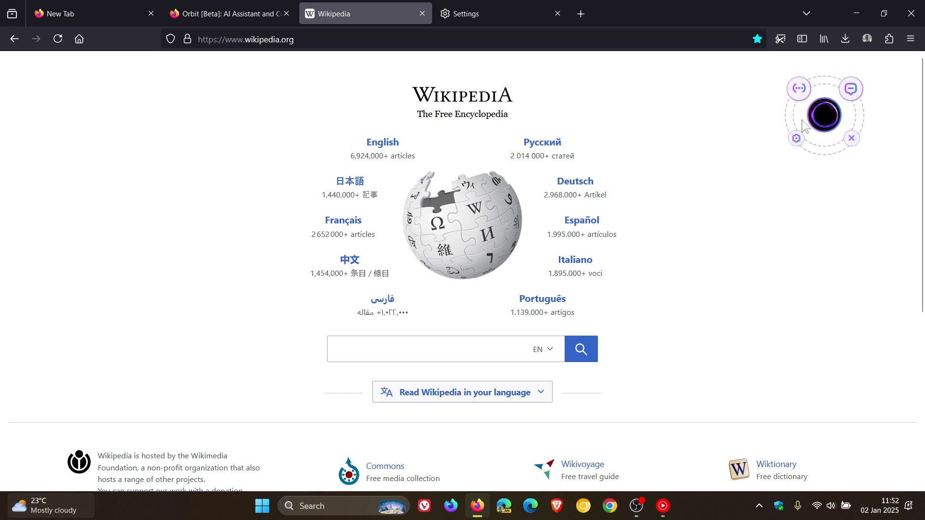
click(852, 139)
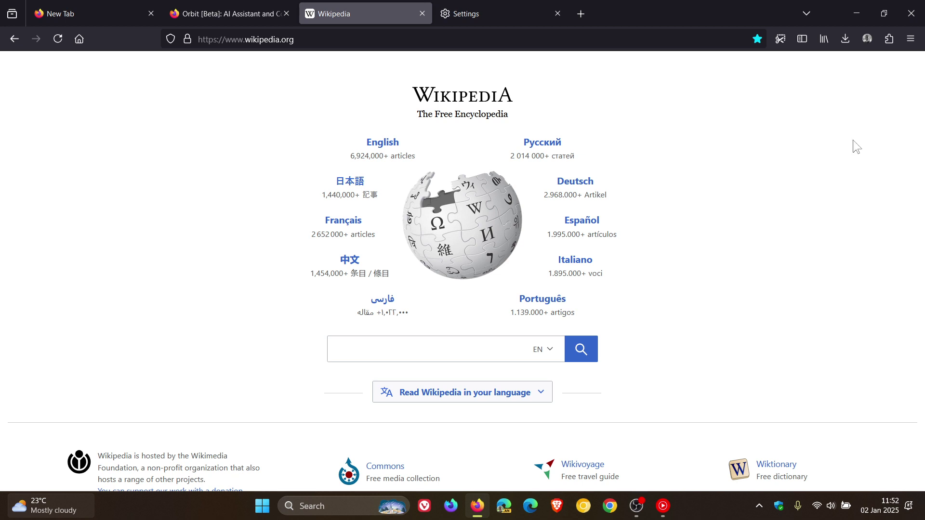
Step: Open and dismiss Orbit's options from the extensions list
click(889, 39)
click(882, 219)
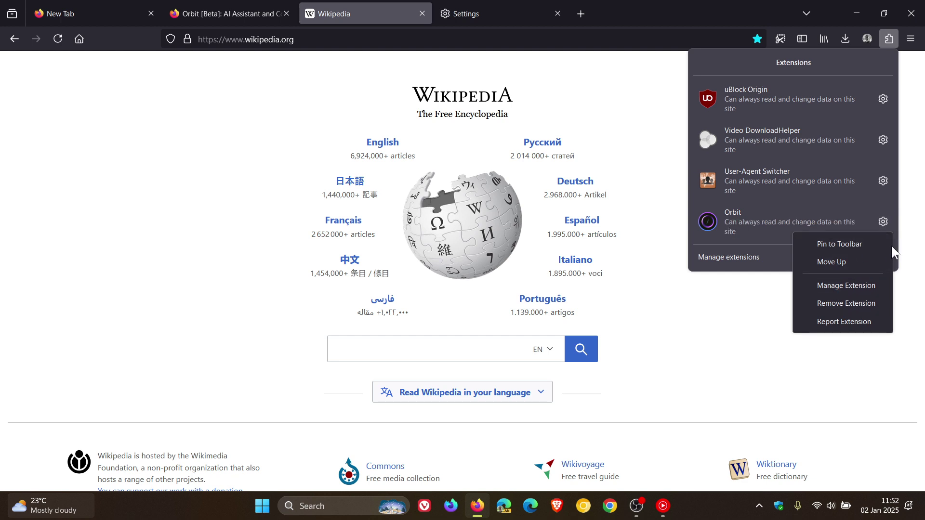
key(Escape)
click(828, 332)
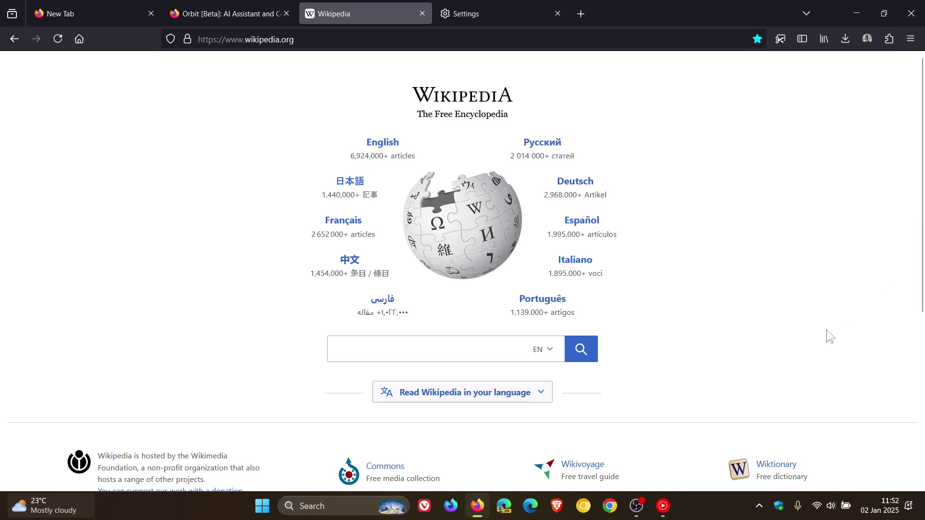
Step: Turn Orbit back on from the extensions list, summarize the Wikipedia page, and close the panel
click(112, 18)
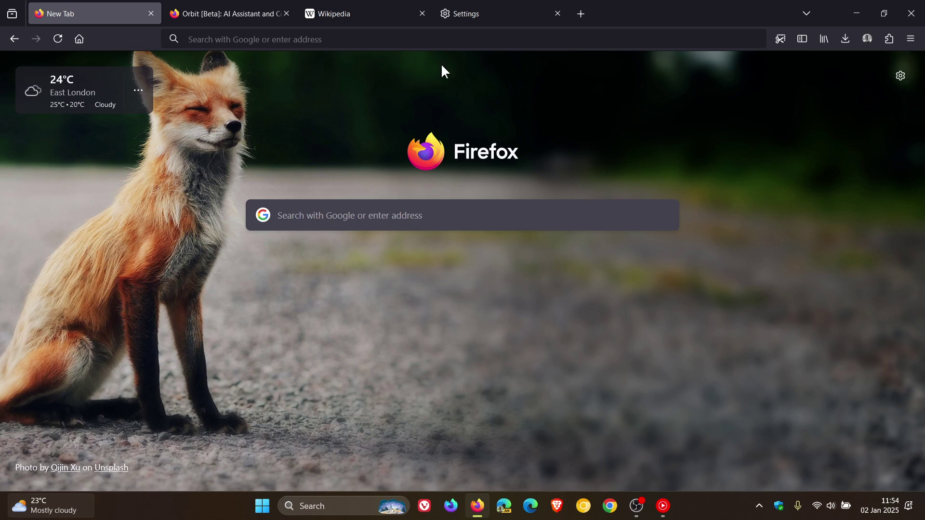
click(384, 12)
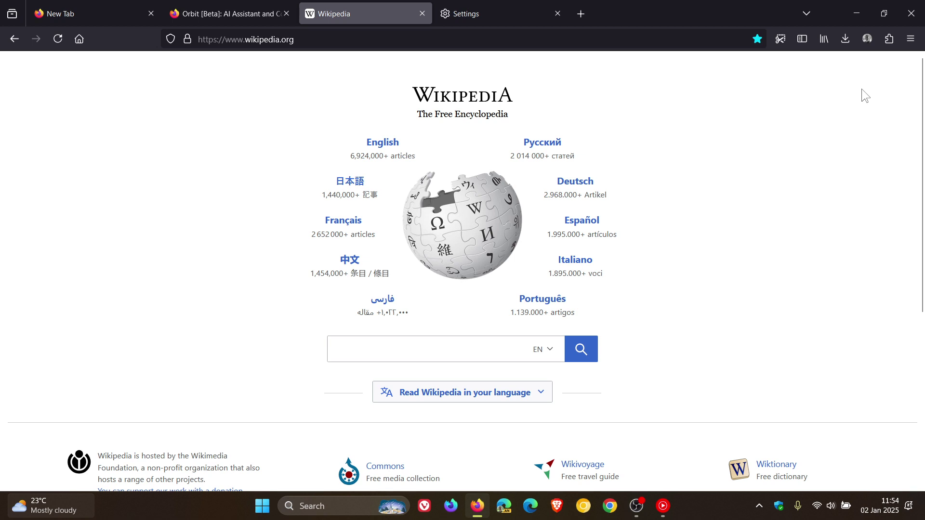
click(888, 39)
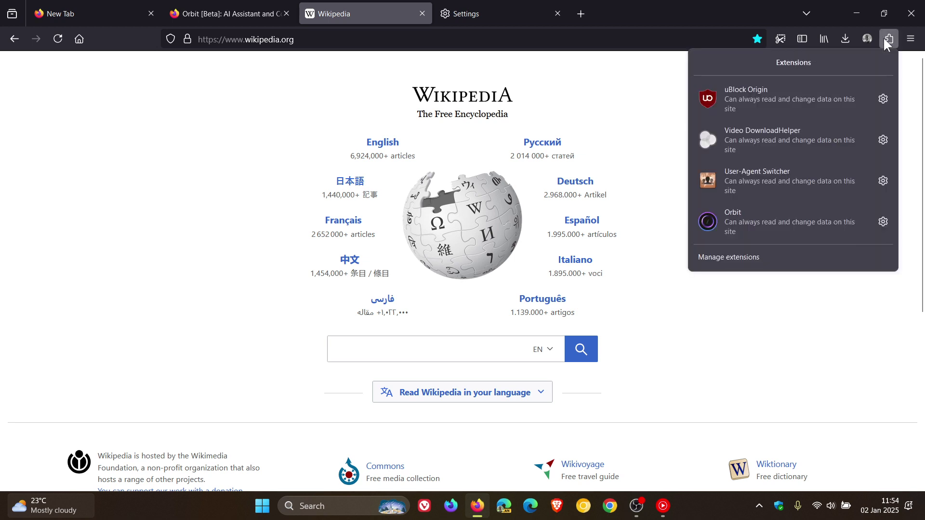
click(784, 218)
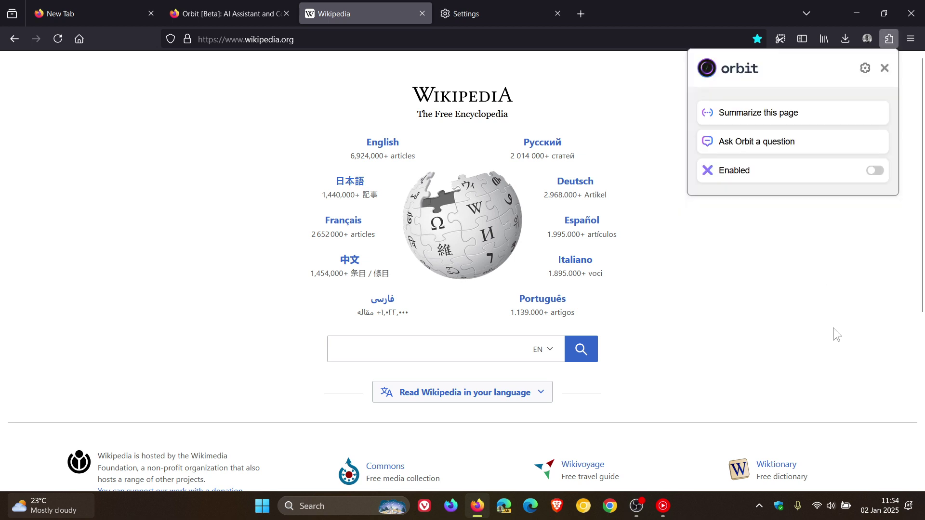
click(875, 171)
click(808, 123)
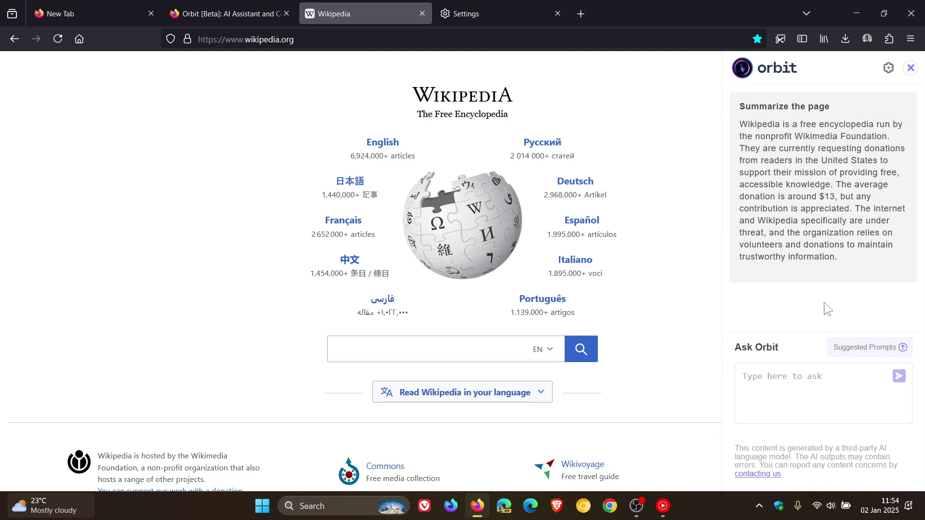
click(911, 68)
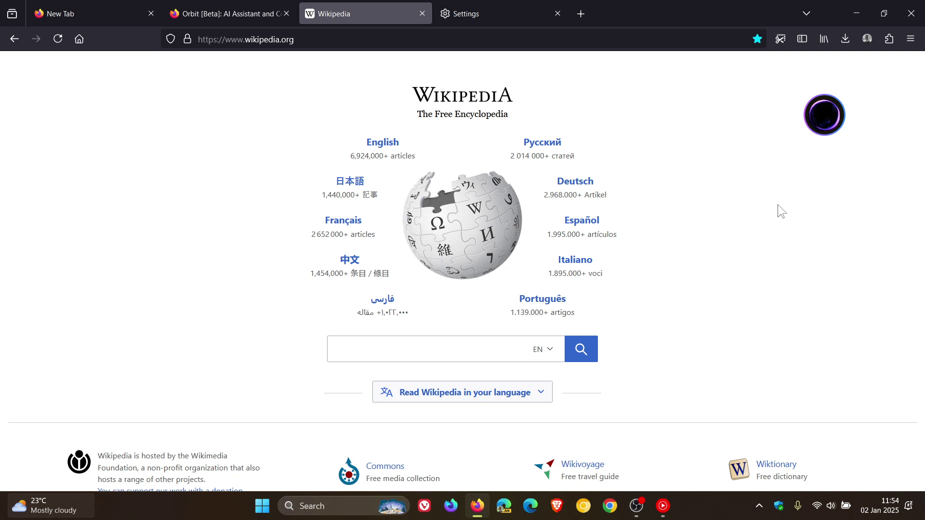
Step: Switch from the Wikipedia tab to the New Tab page
mouse_move(822, 117)
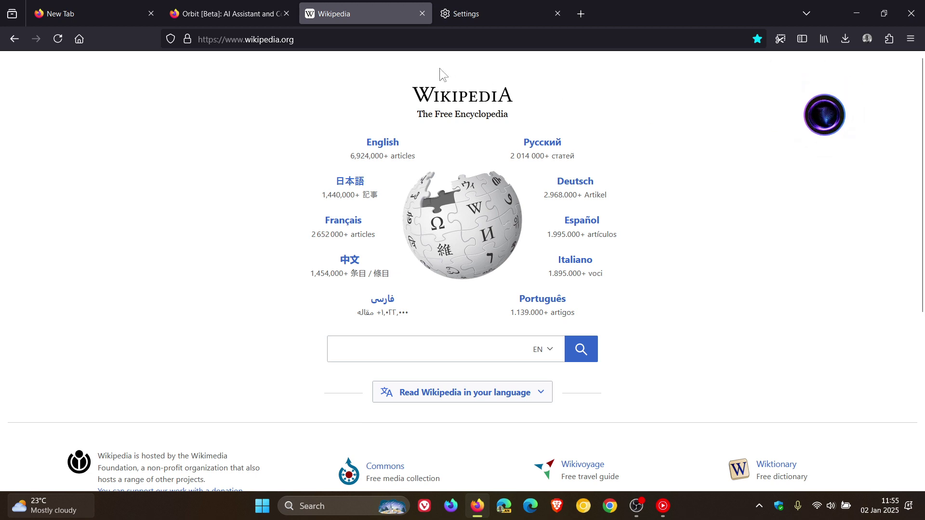
click(95, 13)
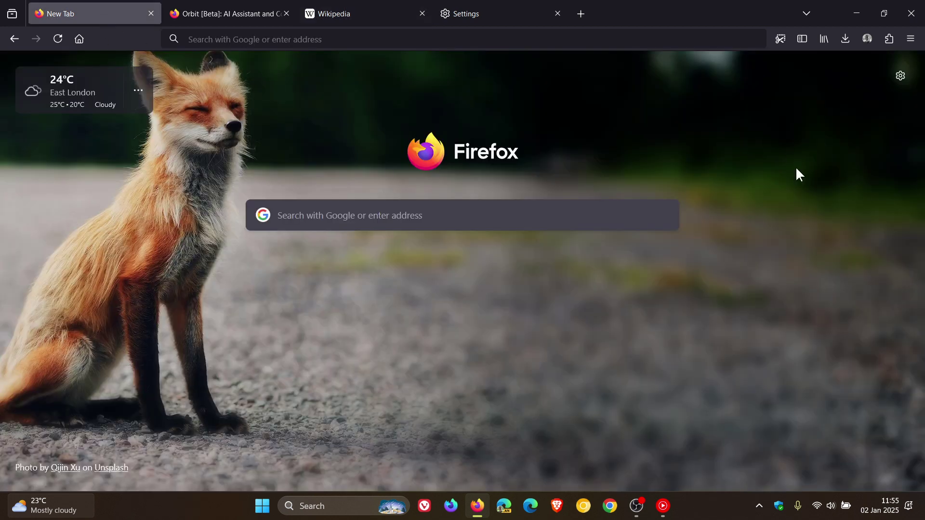